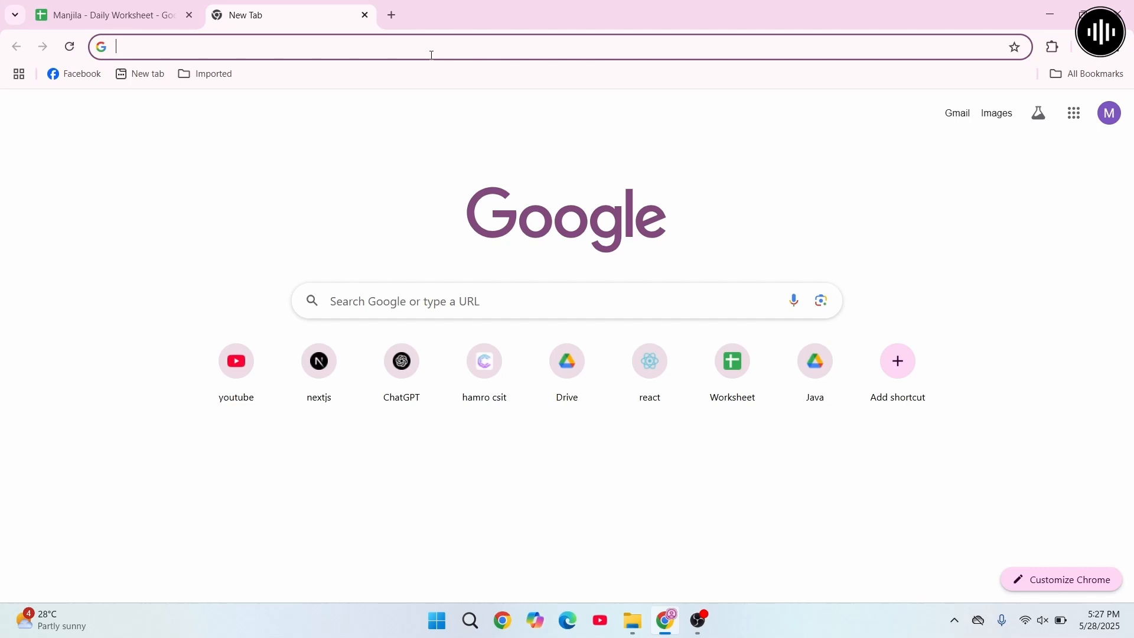
Search Google for download google drive
type("do")
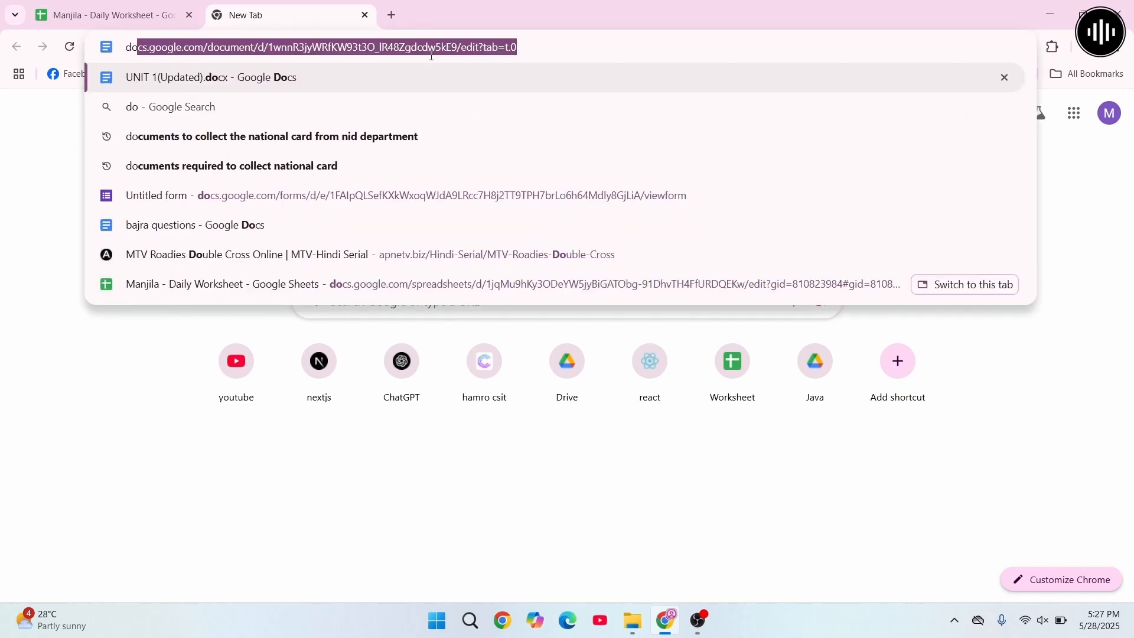
type("wnload")
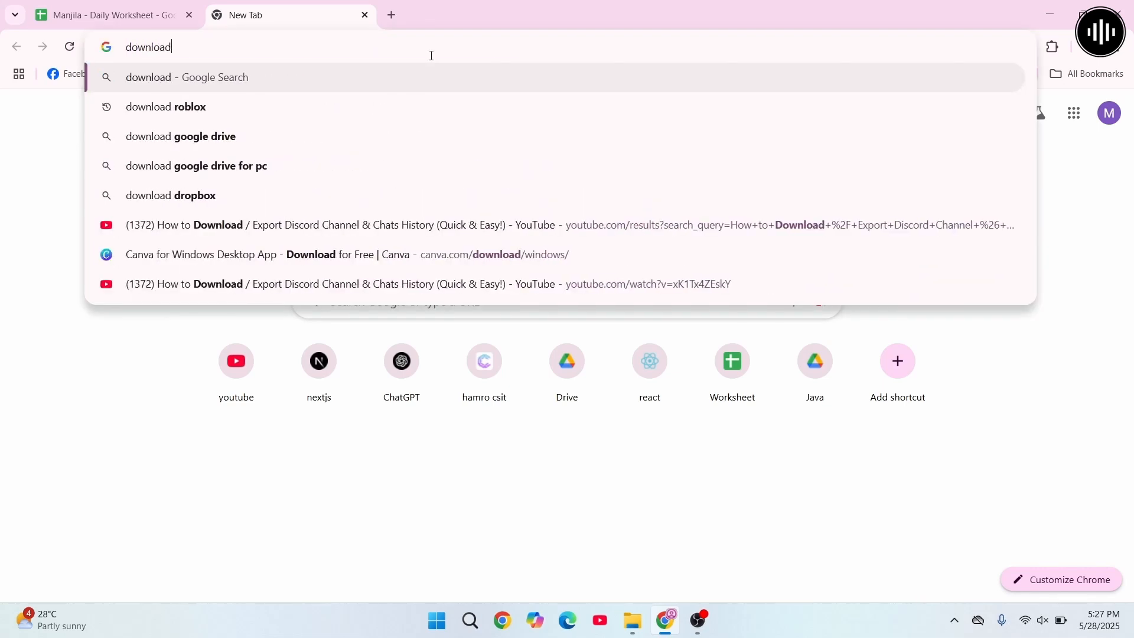
type(" goo")
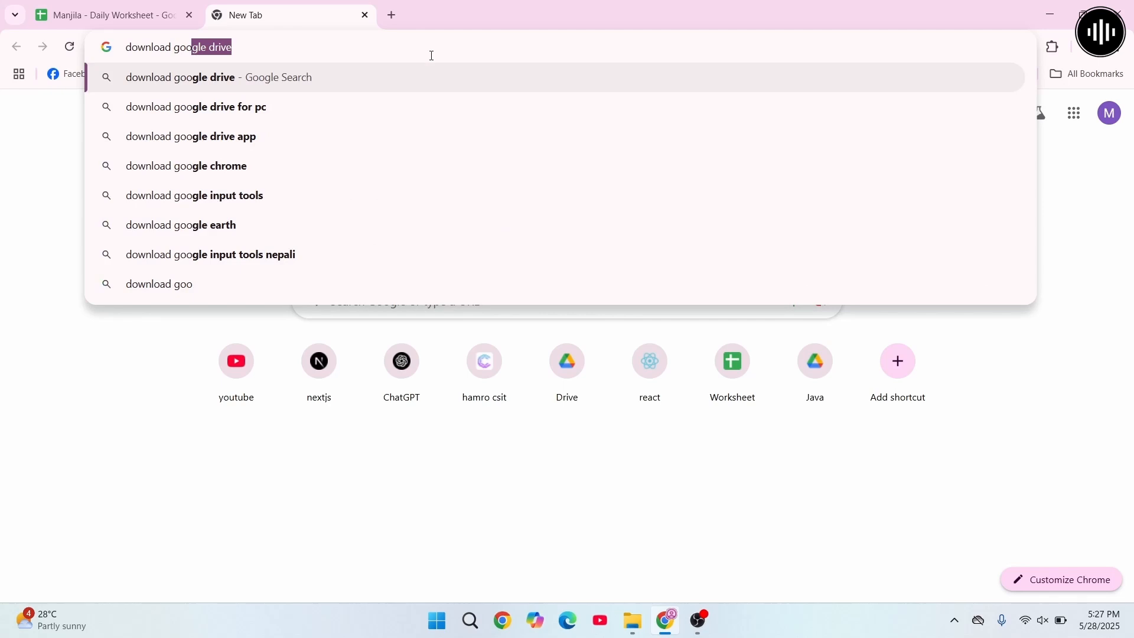
key("Return")
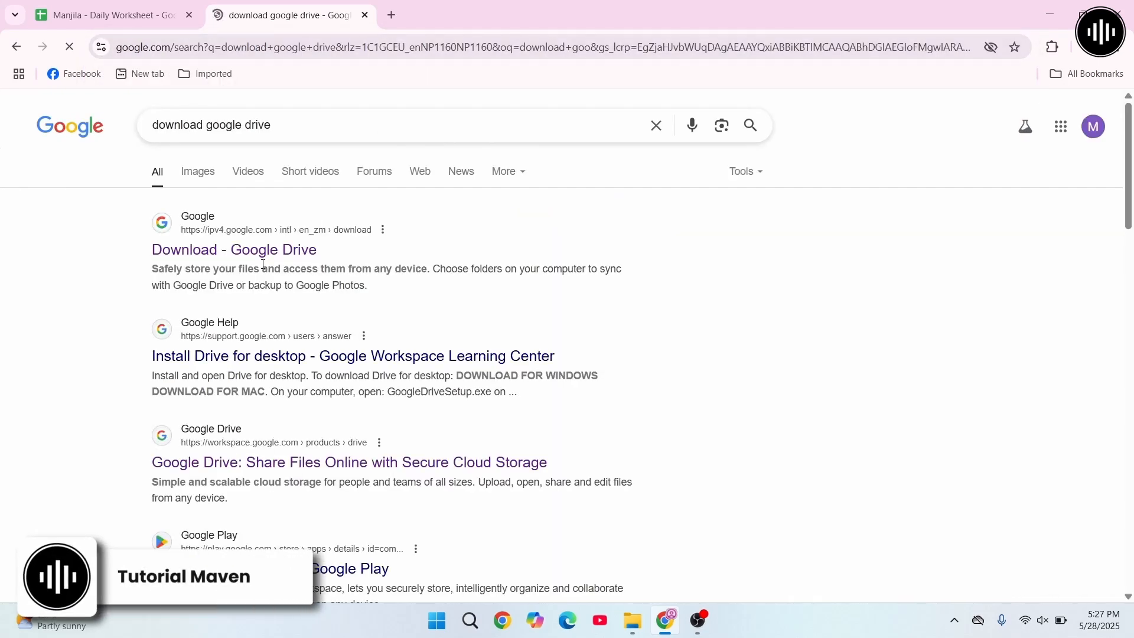
Open the Google Drive download page, download Drive for desktop, and run the GoogleDriveSetup.exe installer
left_click(252, 250)
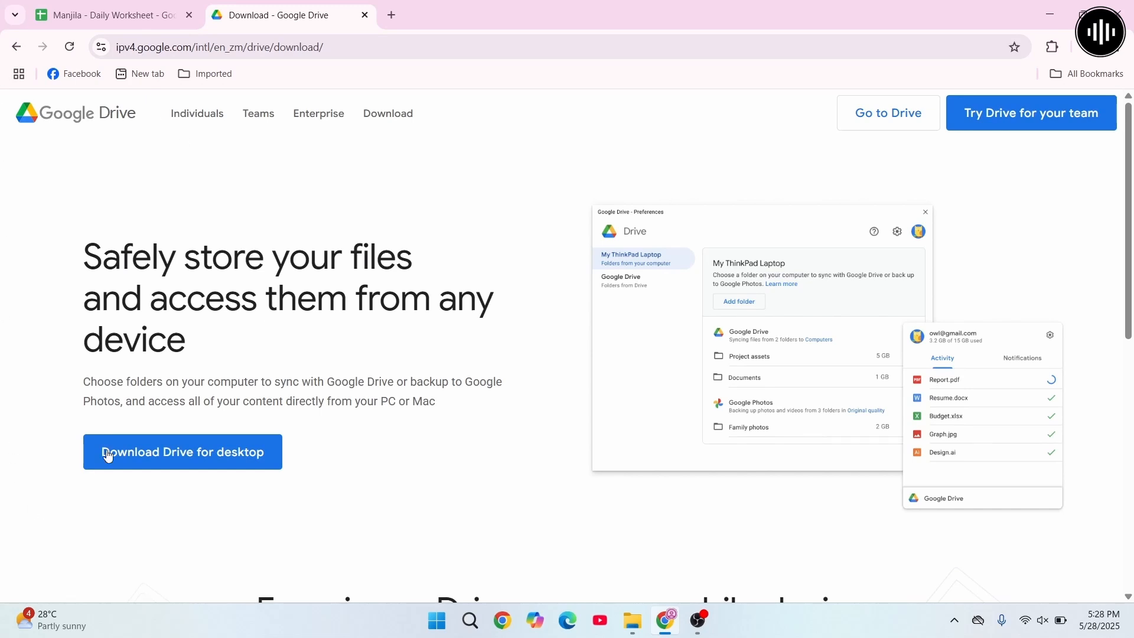
left_click(146, 452)
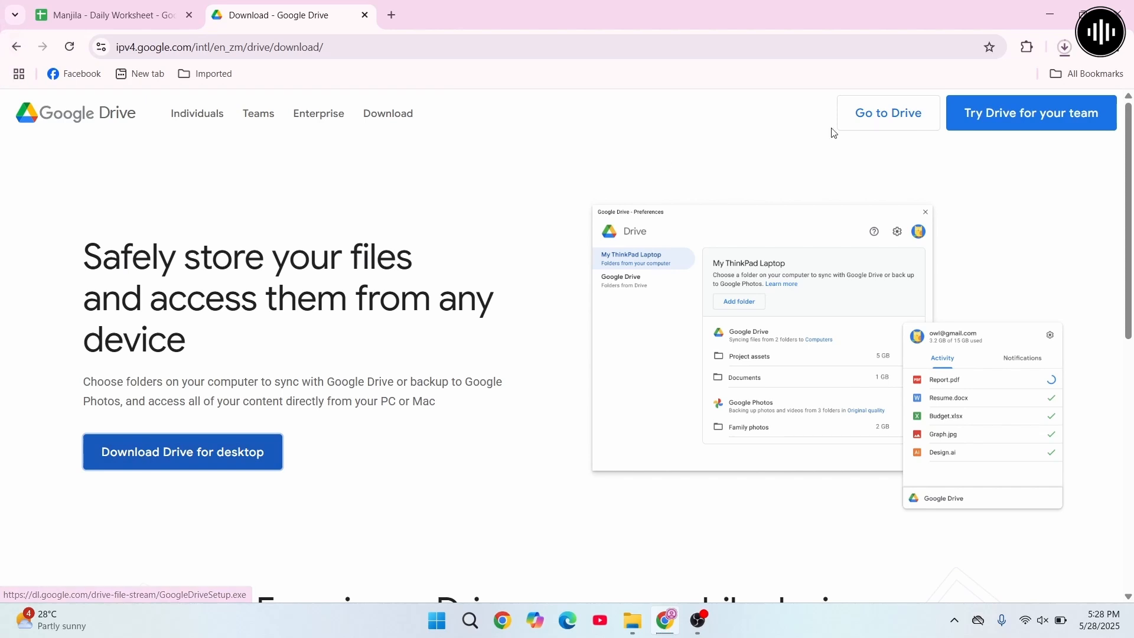
left_click(1065, 47)
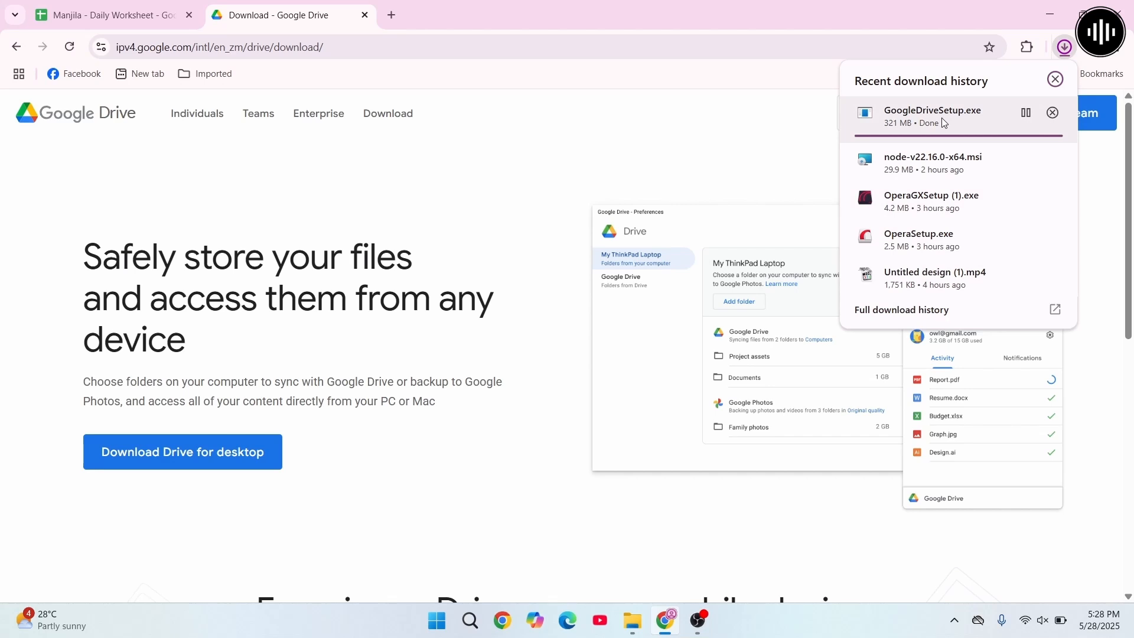
left_click(942, 123)
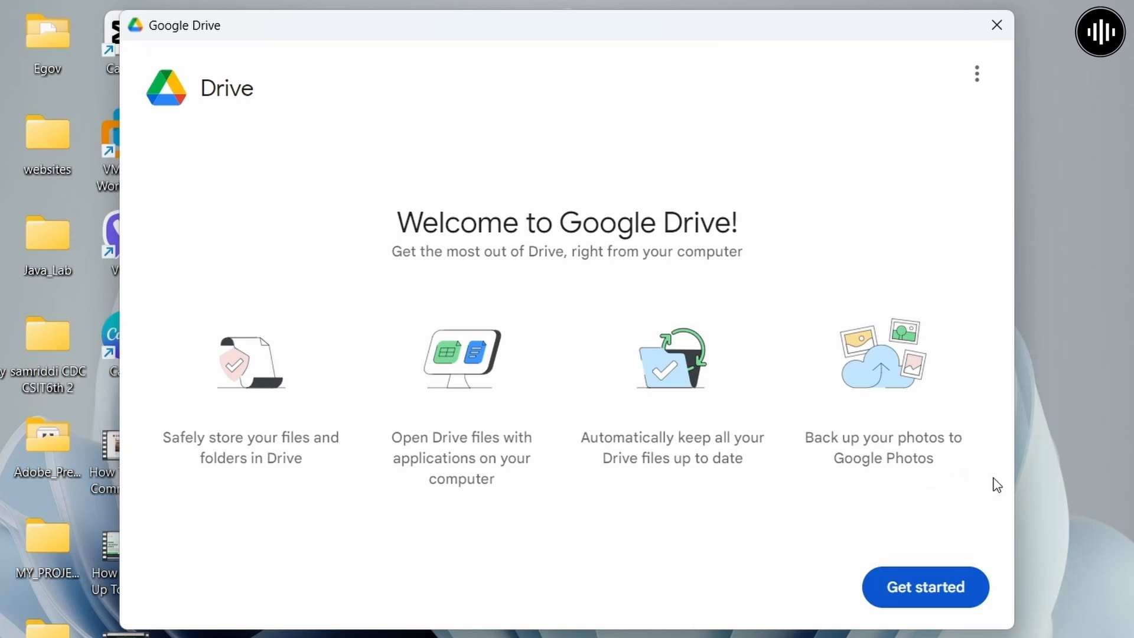
Sign in to Drive for desktop with a Google account through the browser and return to the app
left_click(921, 590)
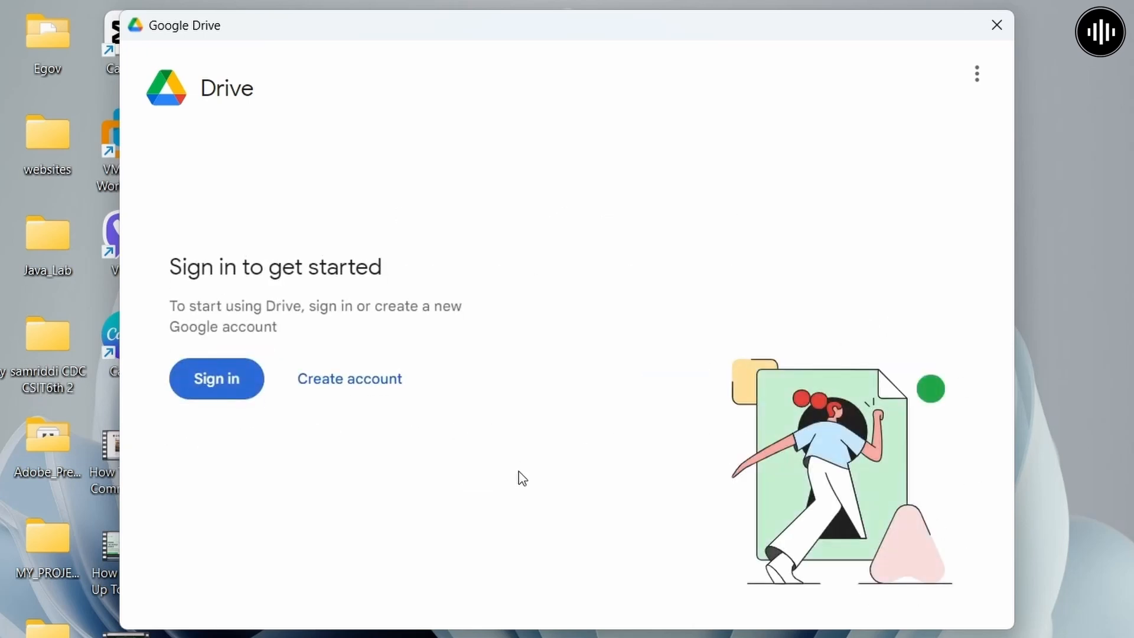
left_click(229, 381)
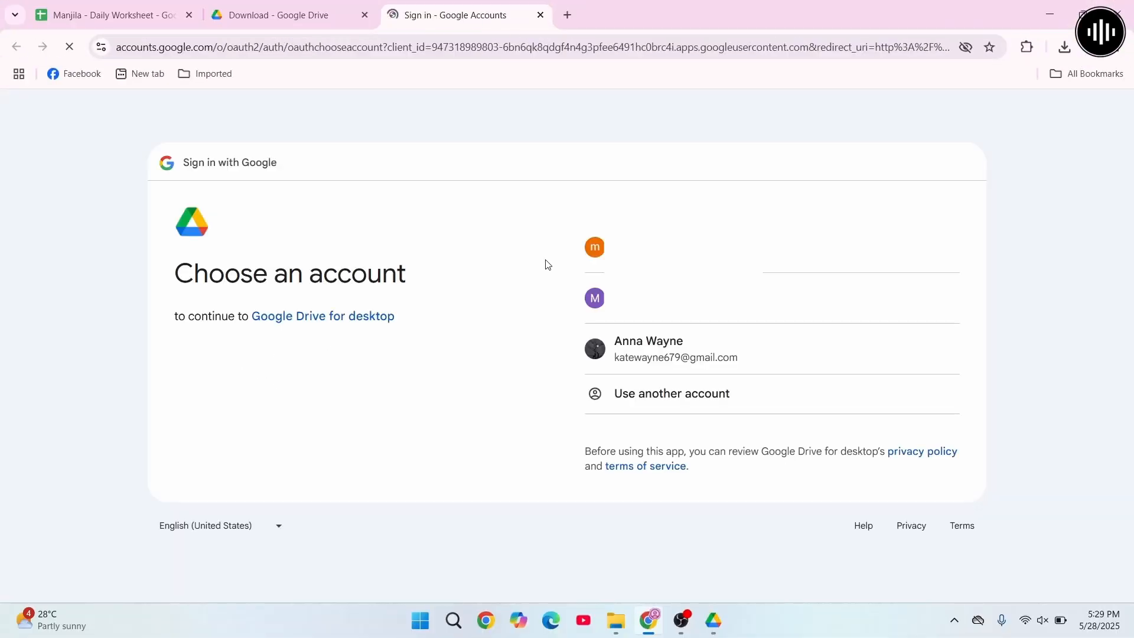
left_click(629, 356)
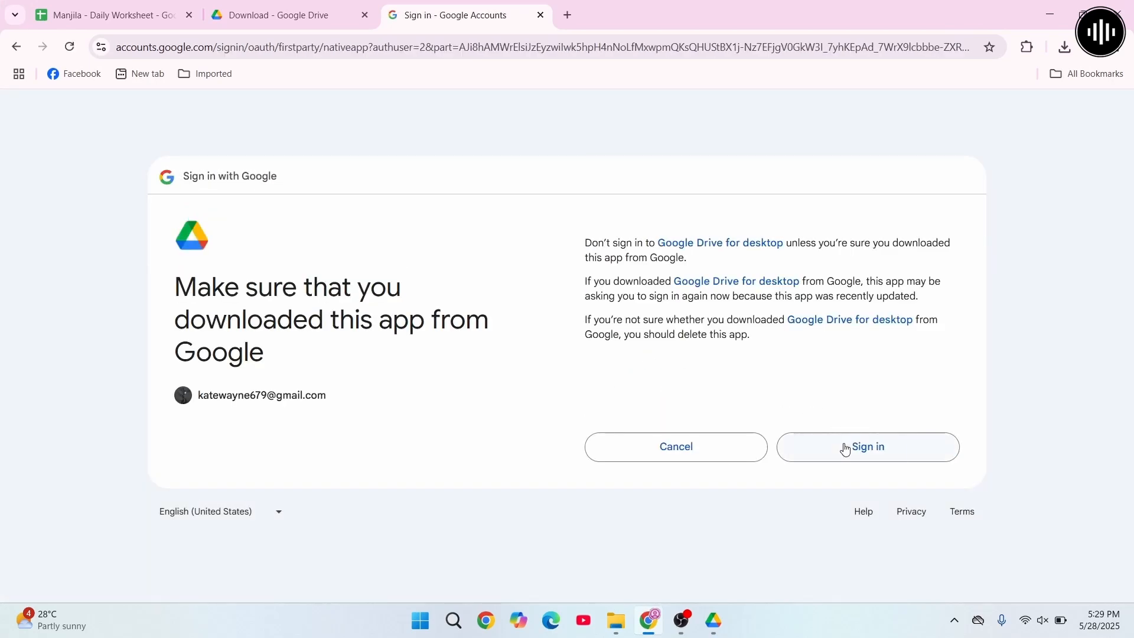
left_click(844, 448)
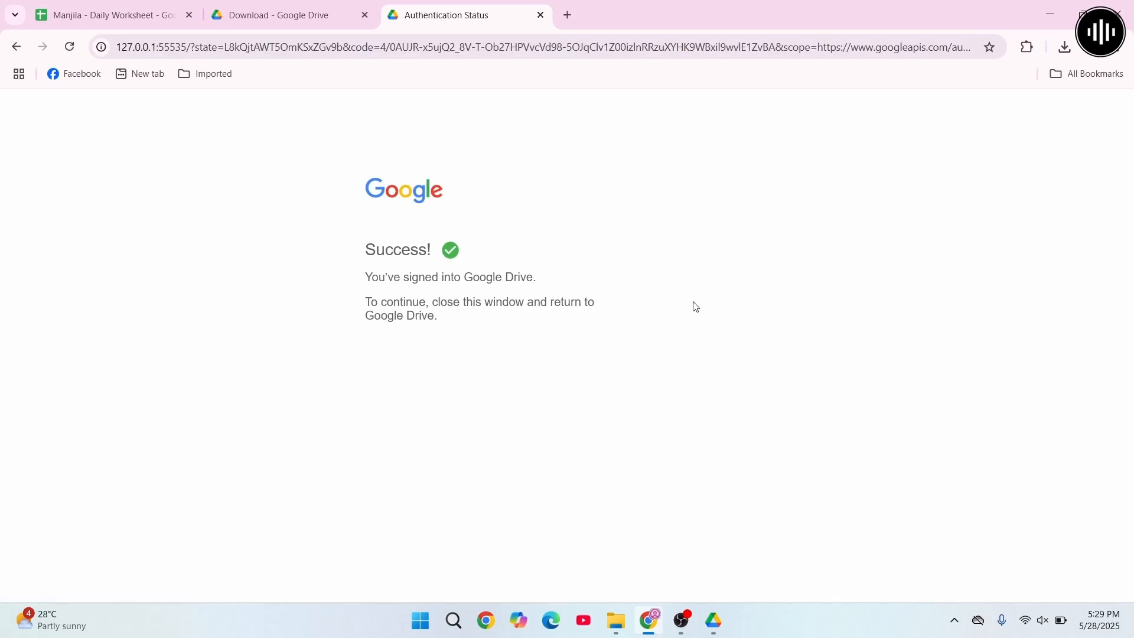
left_click(714, 620)
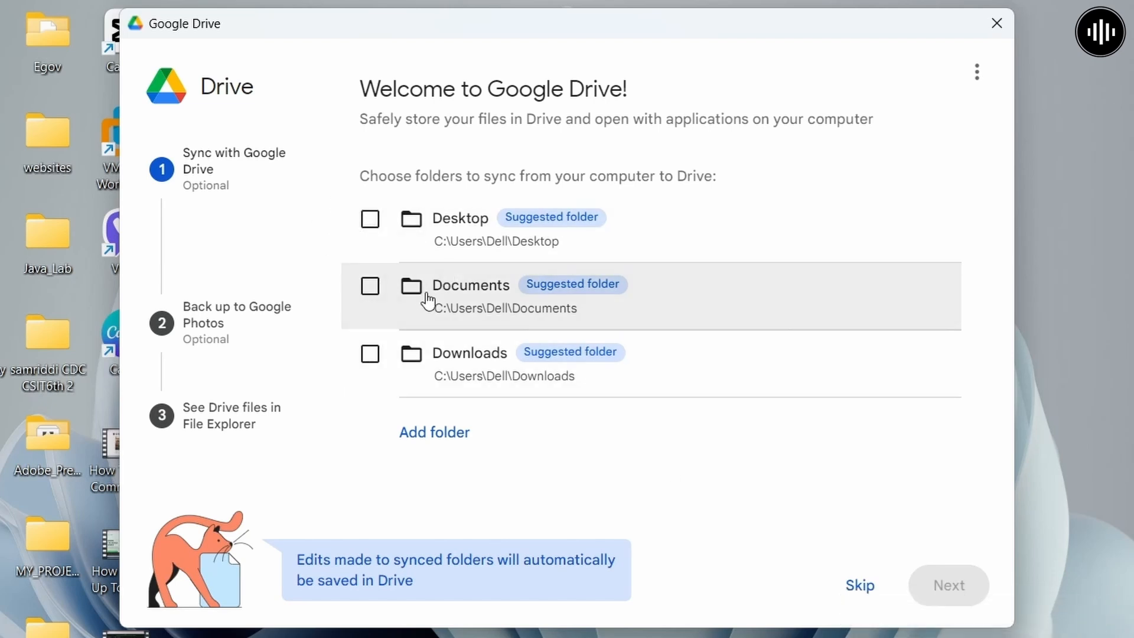
Add a sync folder by creating a new Desktop folder named mydrive and selecting it
left_click(438, 440)
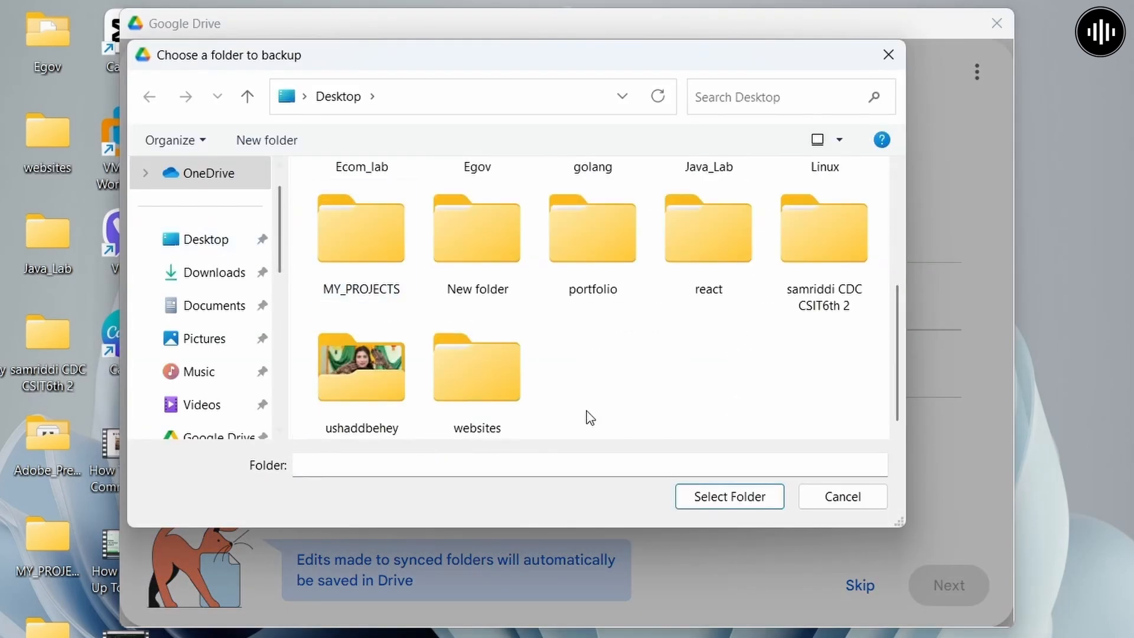
left_click(174, 241)
scroll(589, 362, "down", 4)
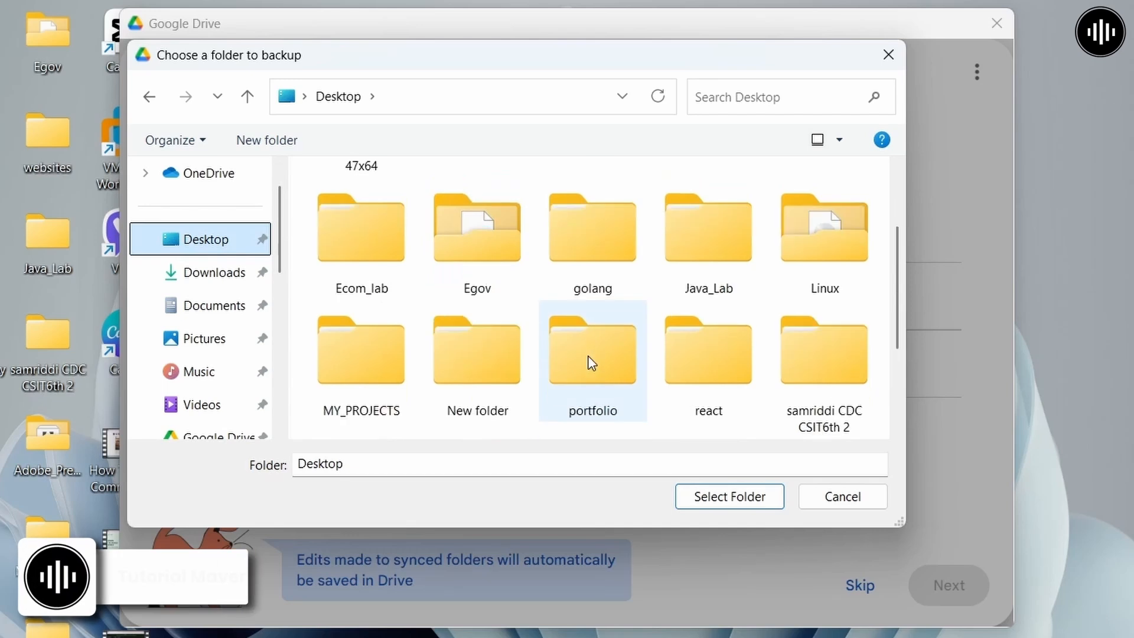
left_click(621, 392)
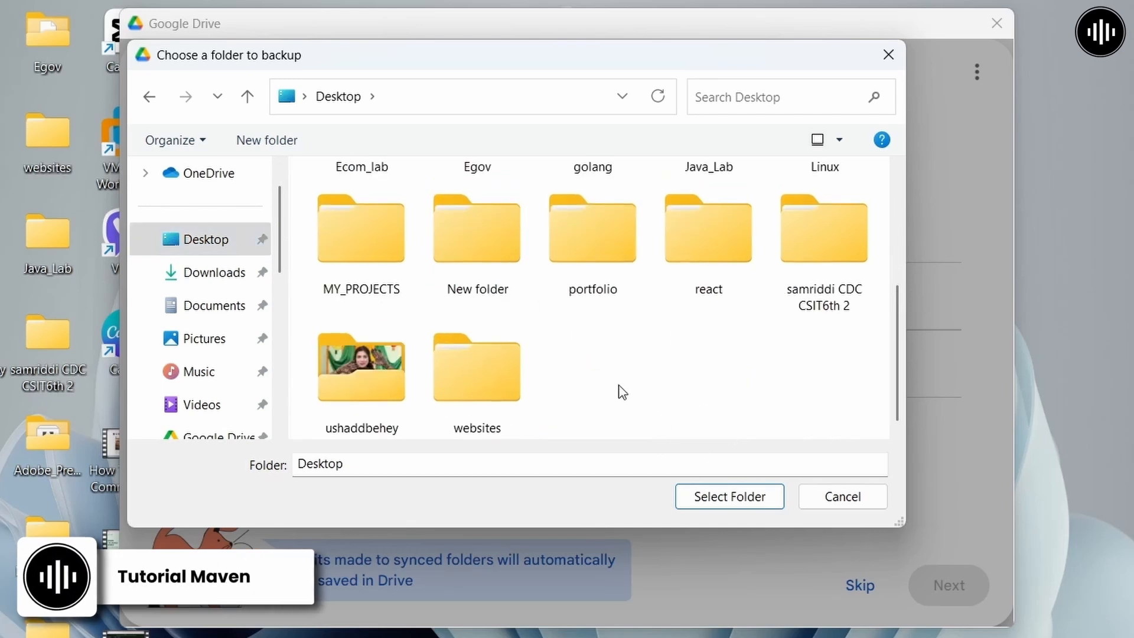
right_click(623, 392)
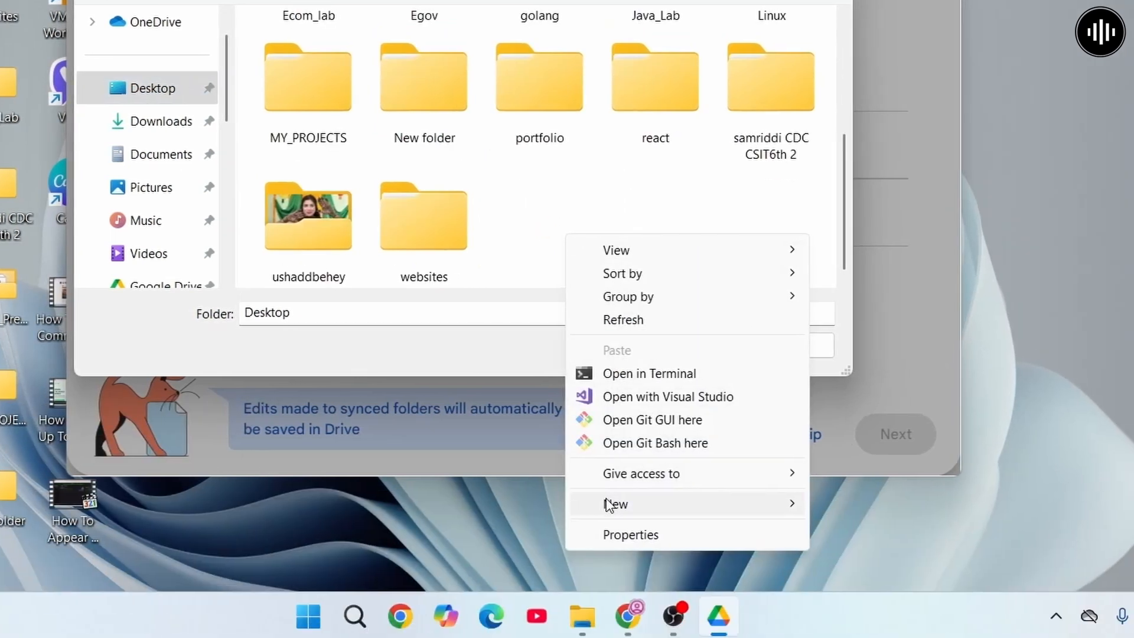
mouse_move(649, 619)
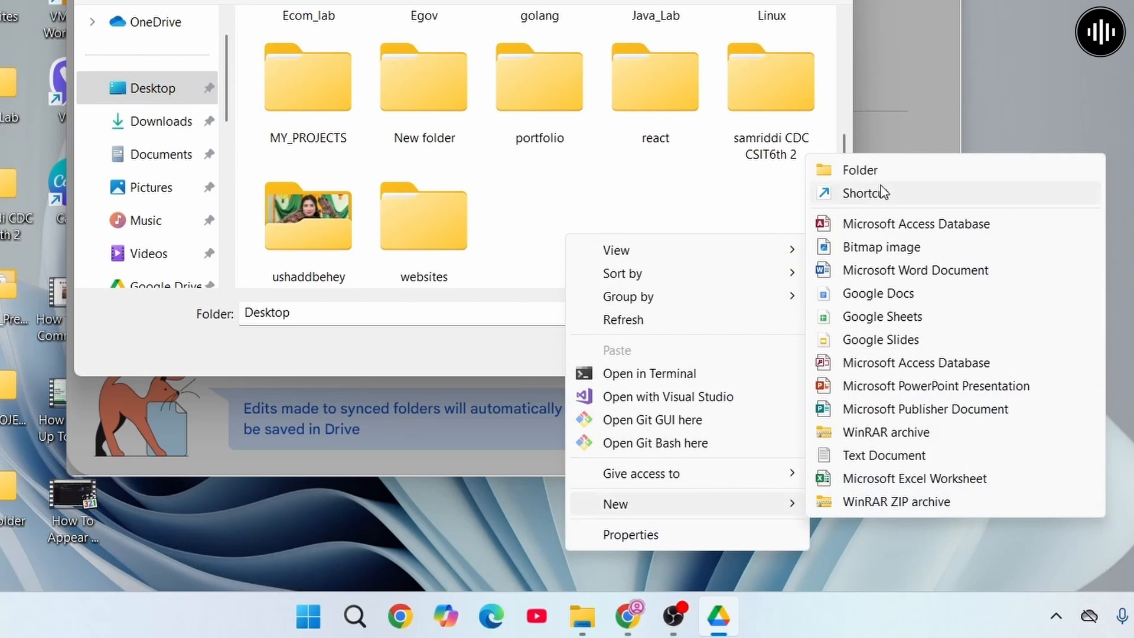
left_click(902, 171)
type("my")
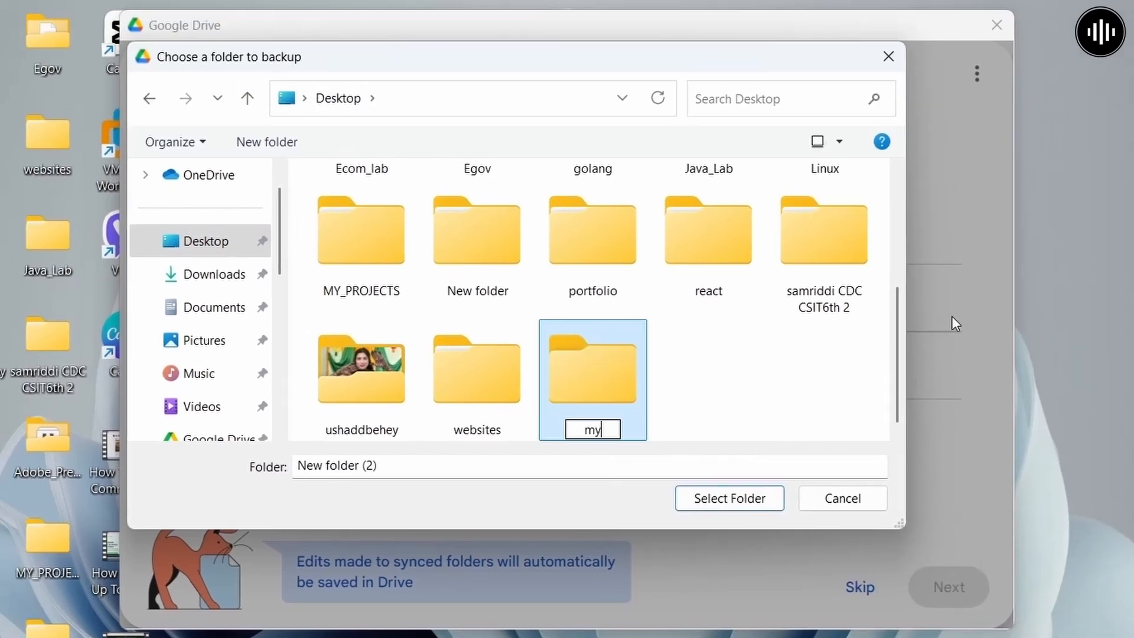
type("drive")
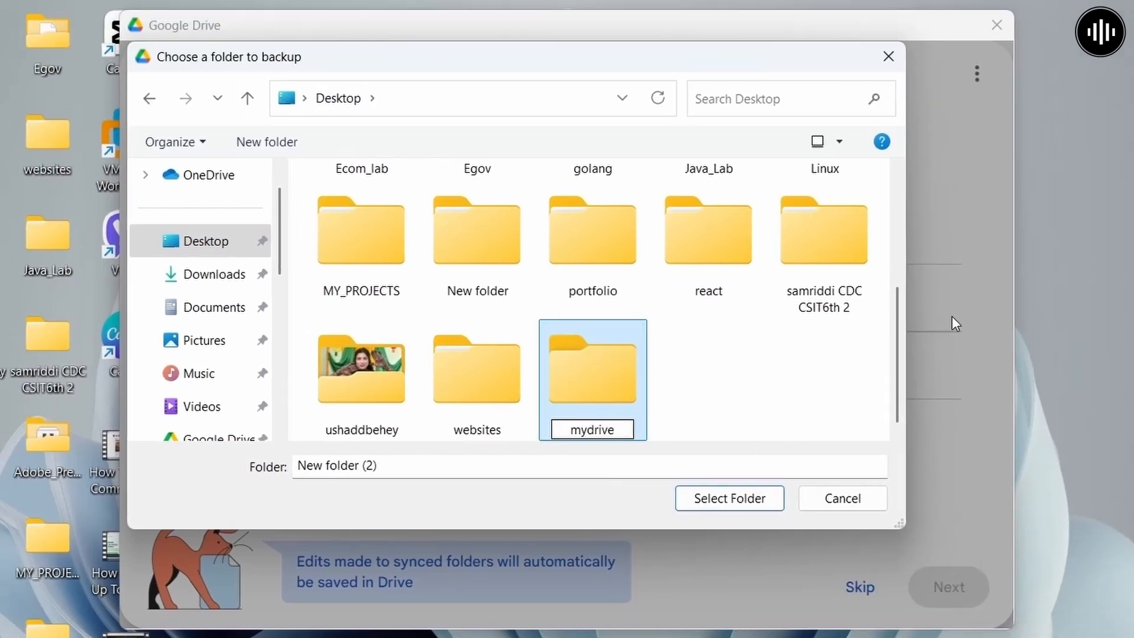
key("Return")
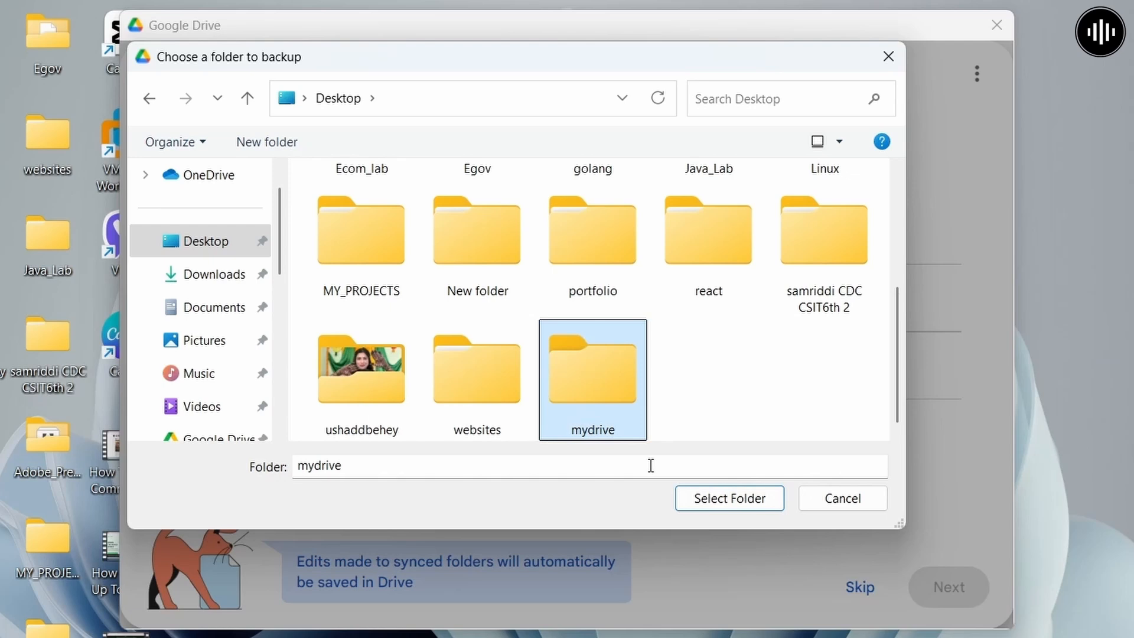
double_click(588, 399)
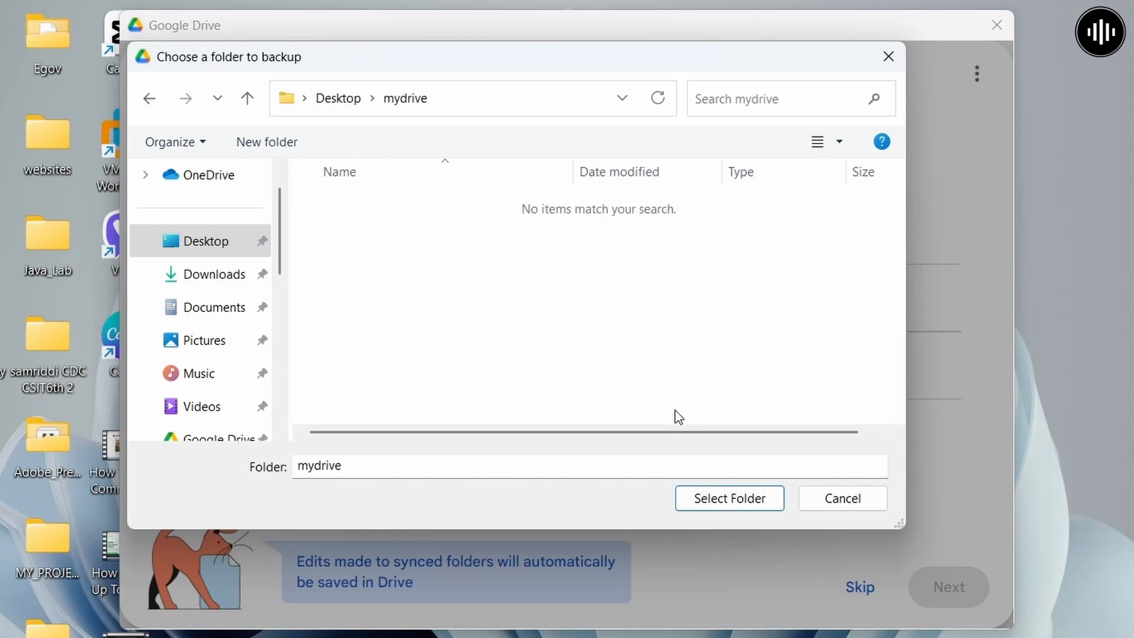
left_click(712, 504)
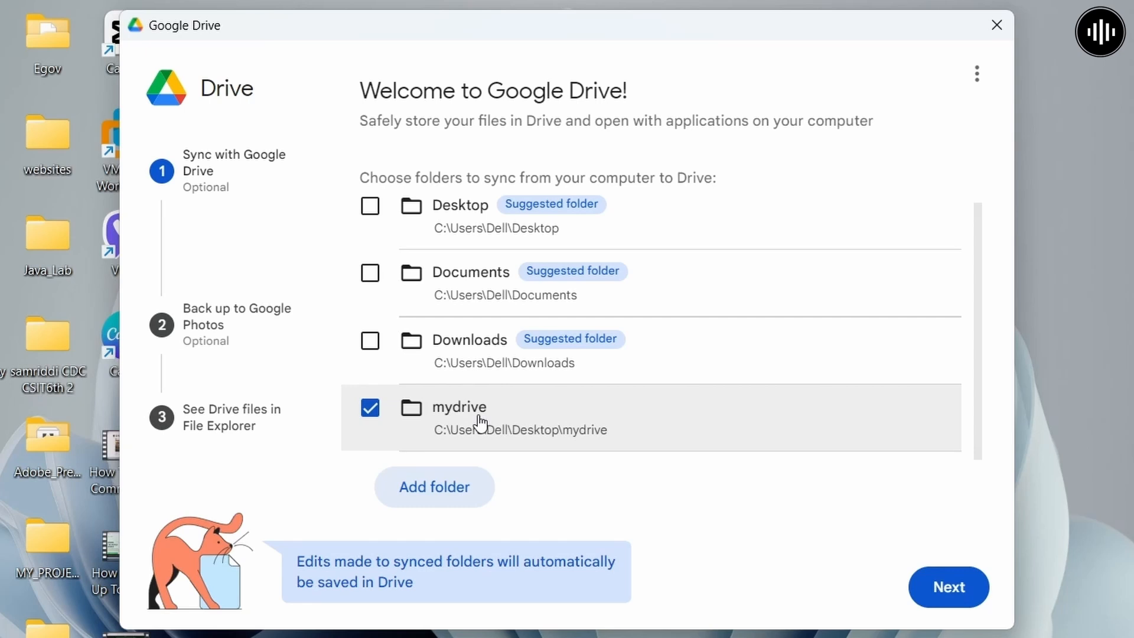
Continue the setup, skip the Google Photos backup, and finish by opening Drive
left_click(950, 600)
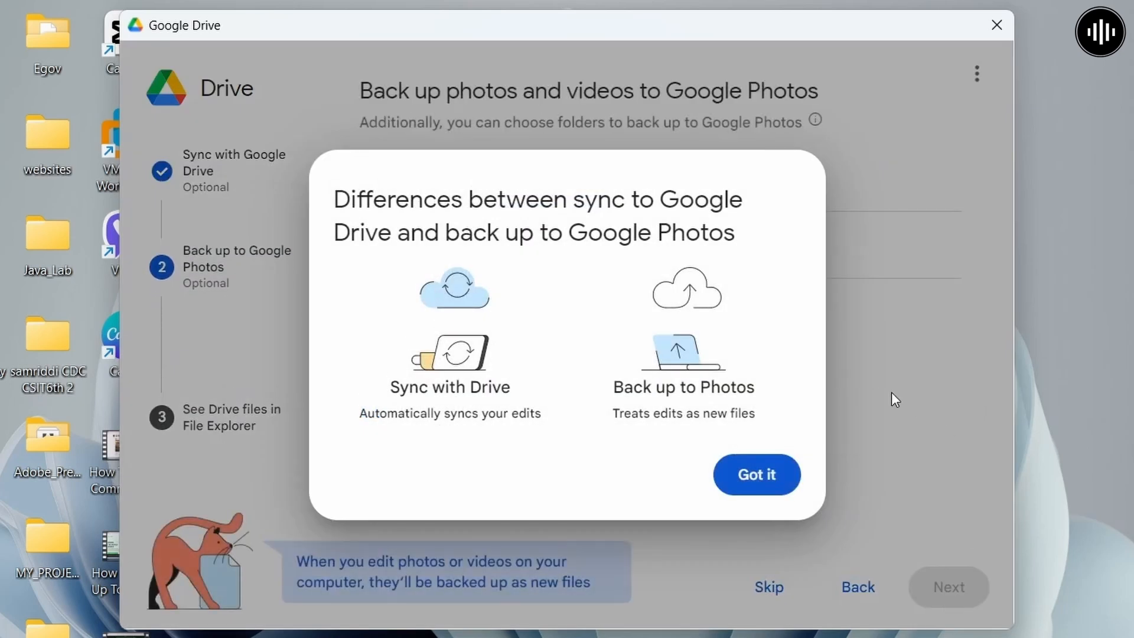
left_click(765, 474)
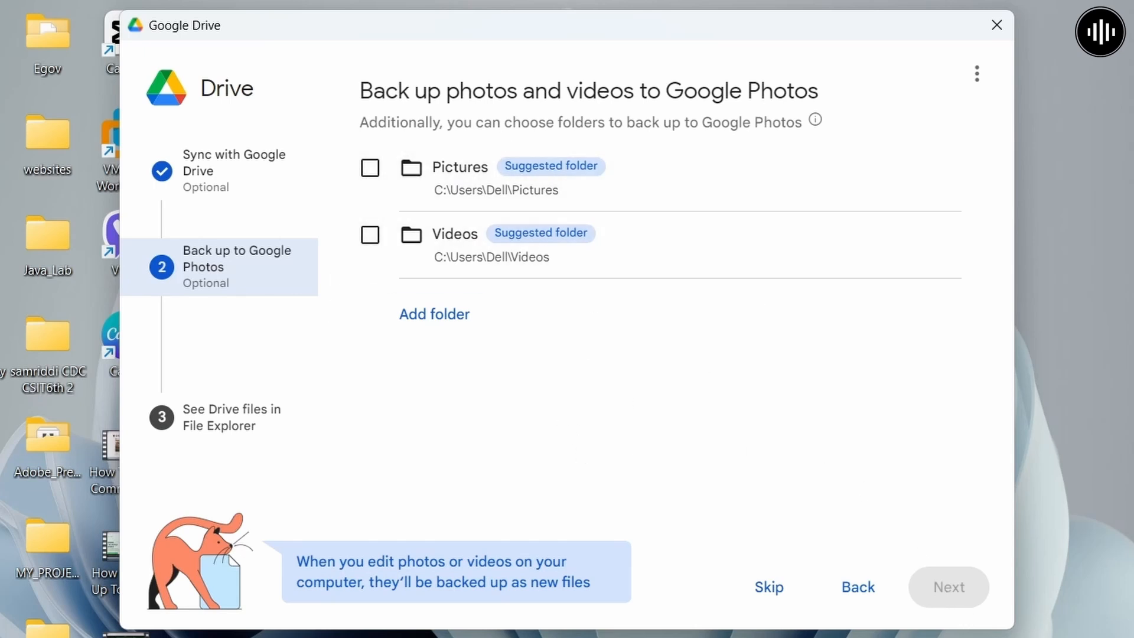
left_click(769, 587)
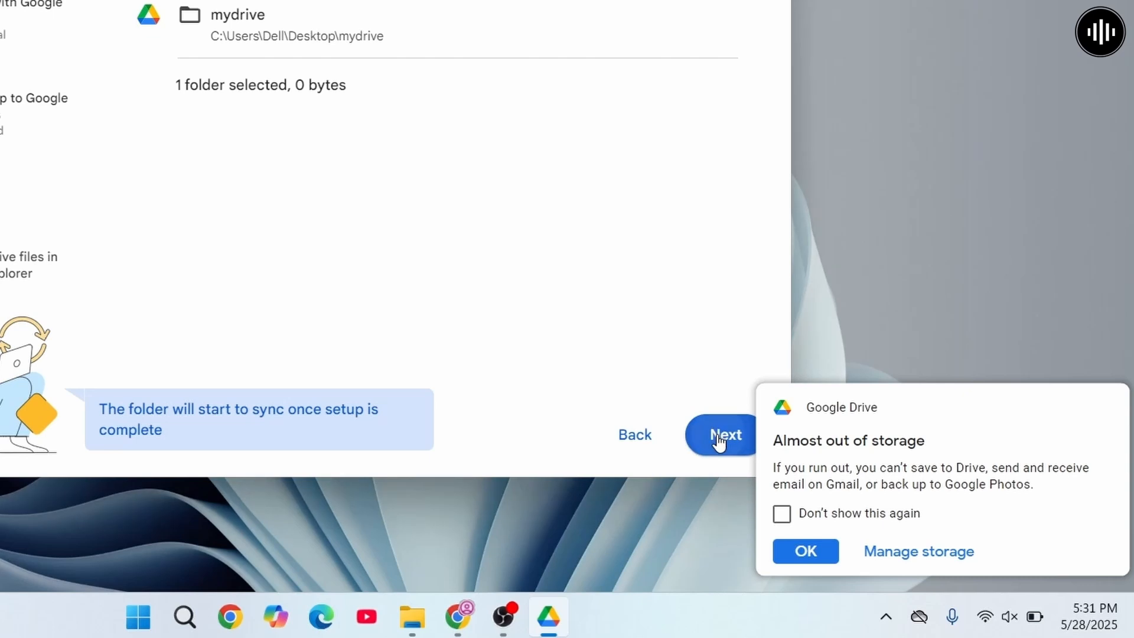
left_click(717, 437)
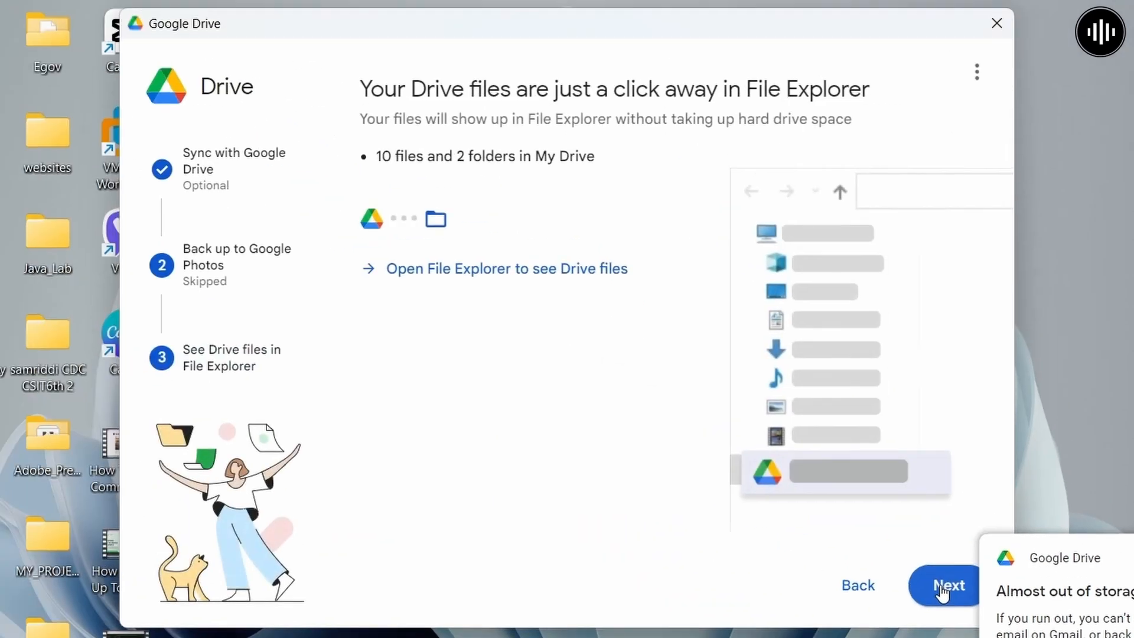
left_click(942, 591)
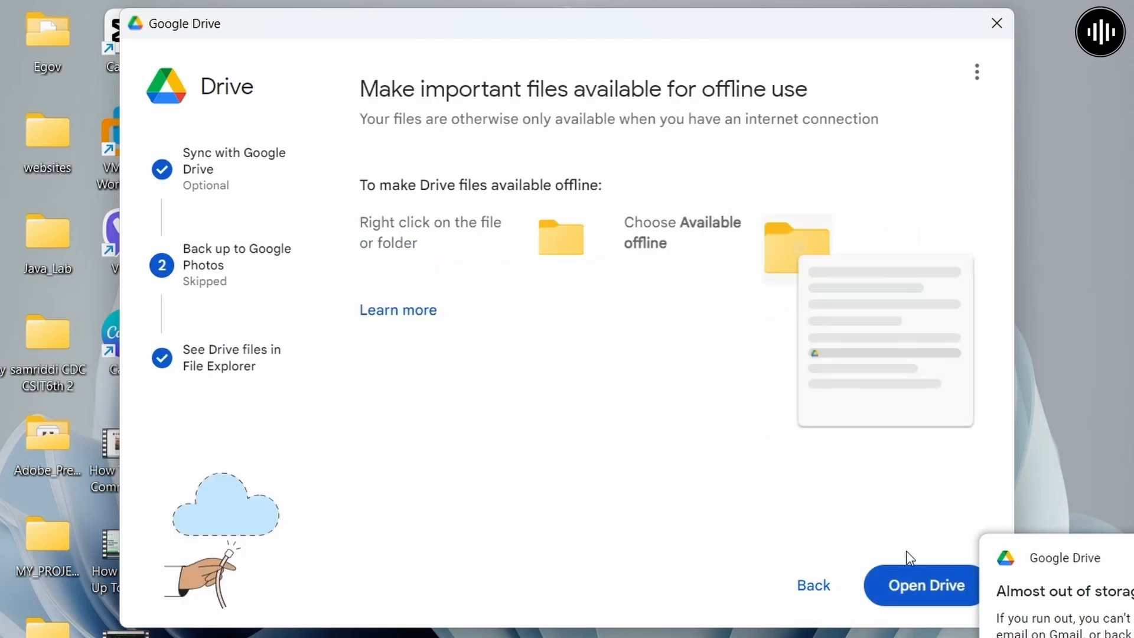
left_click(914, 590)
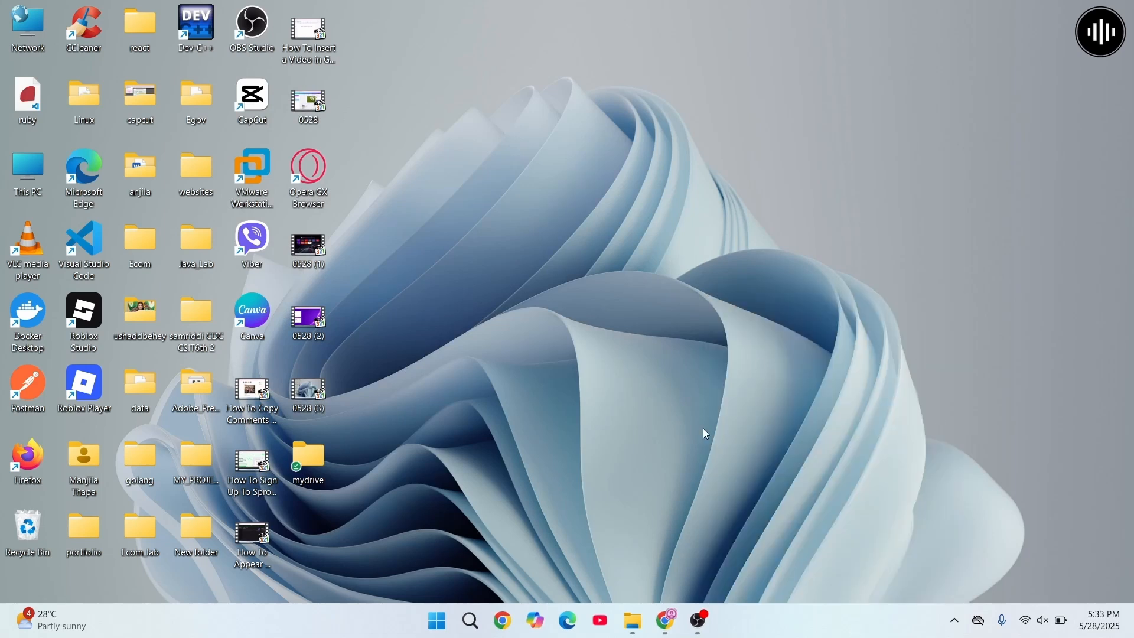
Open the mydrive folder from the desktop and snap its window into a quarter of the screen
double_click(316, 462)
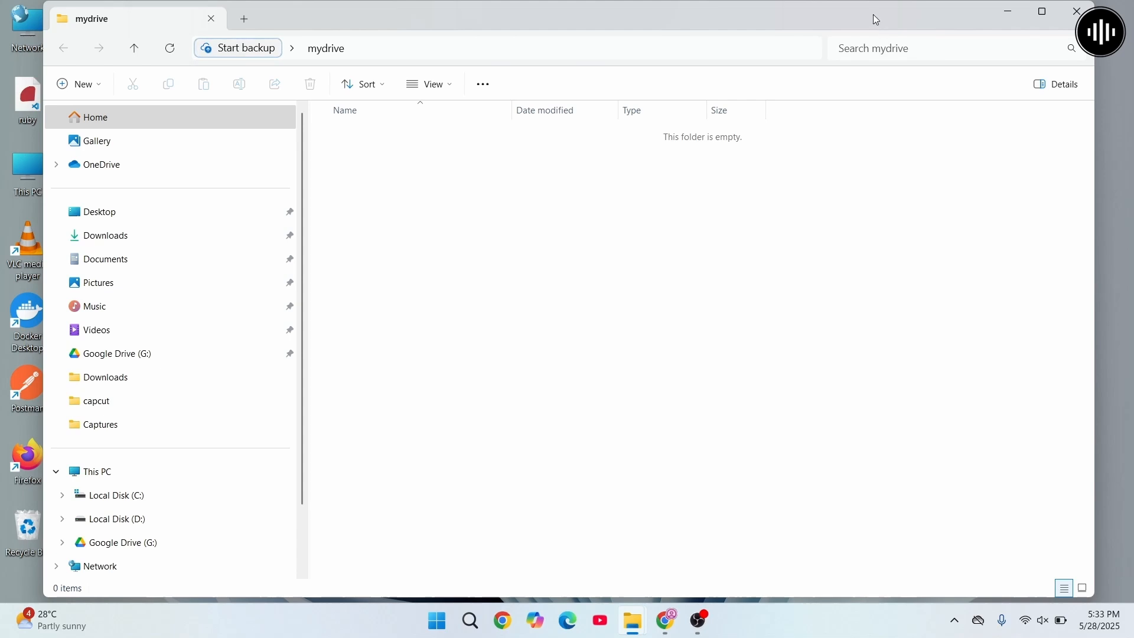
left_click_drag(873, 20, 1133, 71)
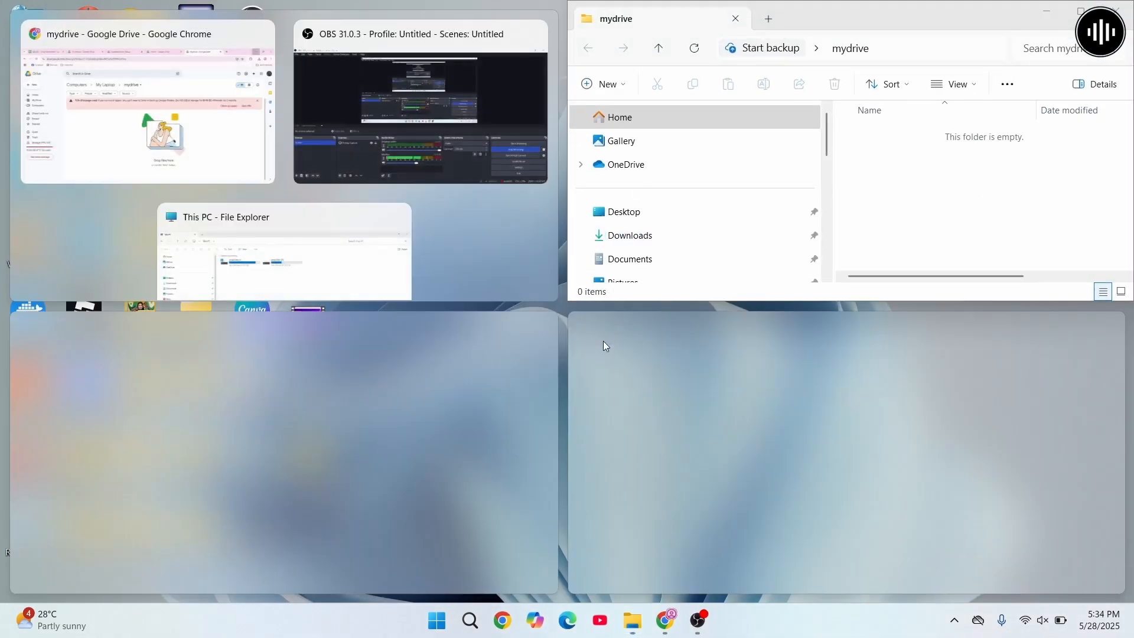
left_click(566, 325)
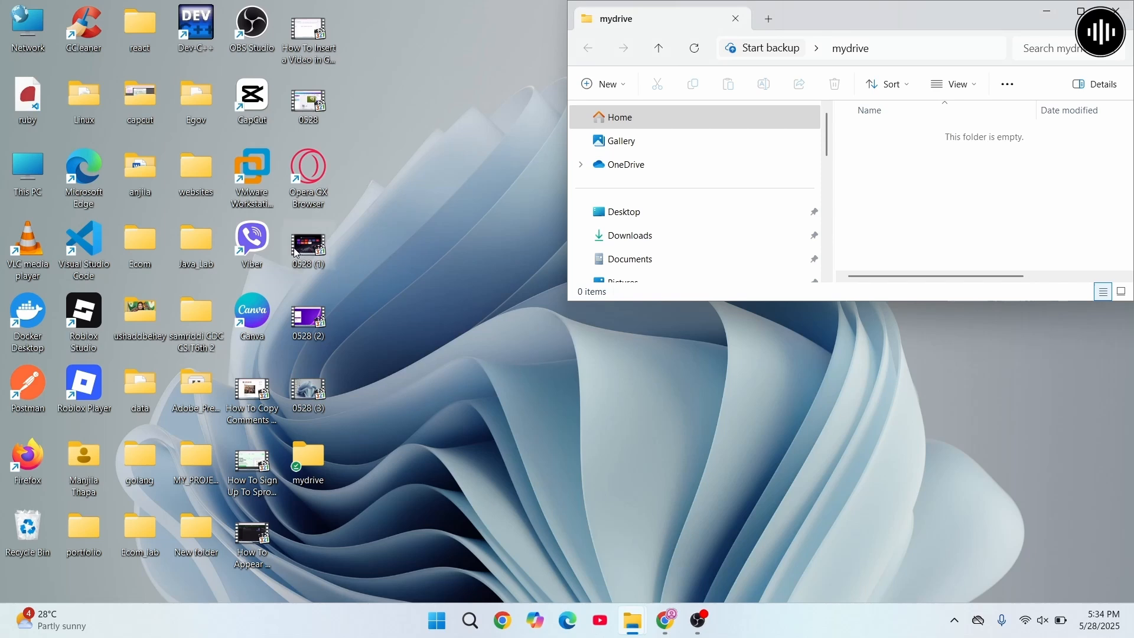
Move the video 0528 (1) from the desktop into the mydrive folder, then close the folder window
left_click_drag(296, 253, 930, 178)
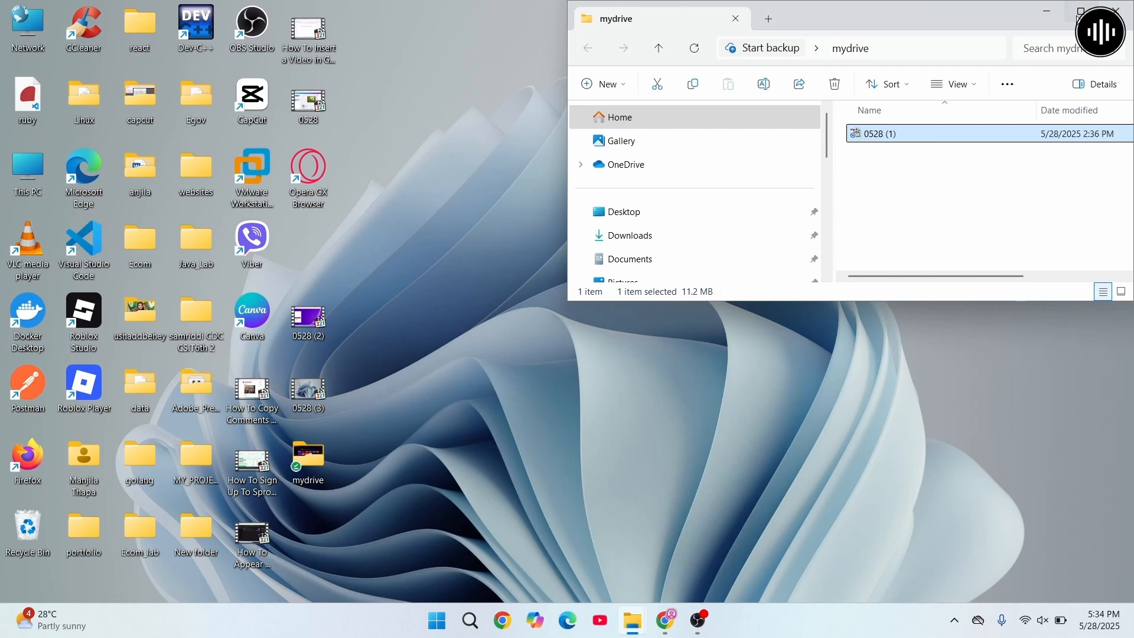
left_click(1081, 12)
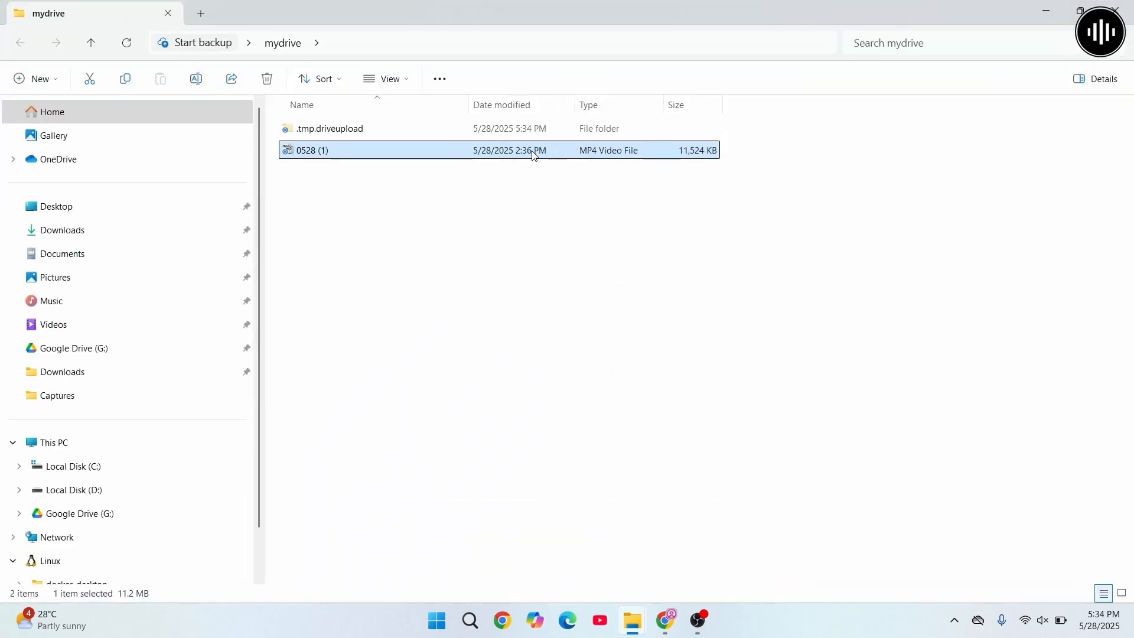
left_click(1120, 14)
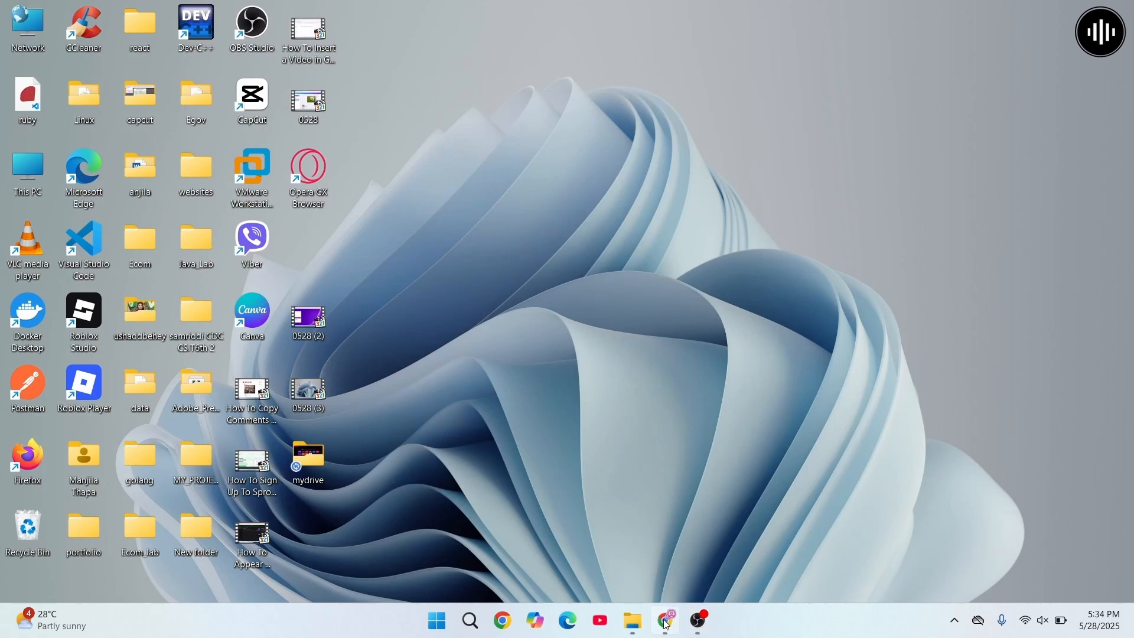
Open Google Drive in the browser from the Google apps launcher and switch to the account linked to the desktop sync
left_click(665, 620)
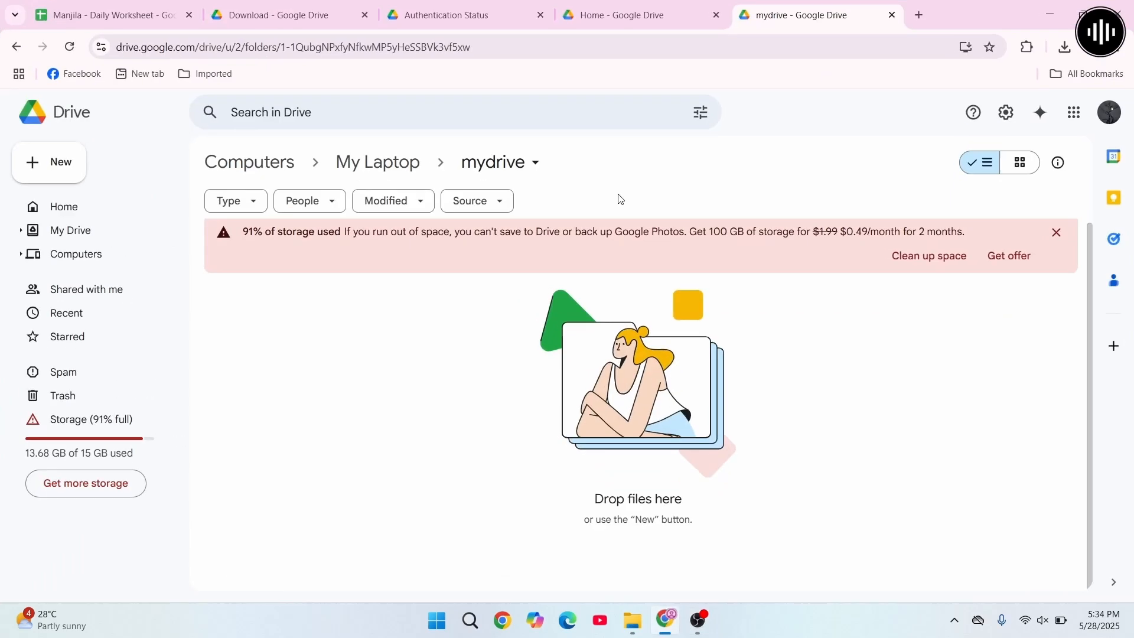
left_click(1074, 114)
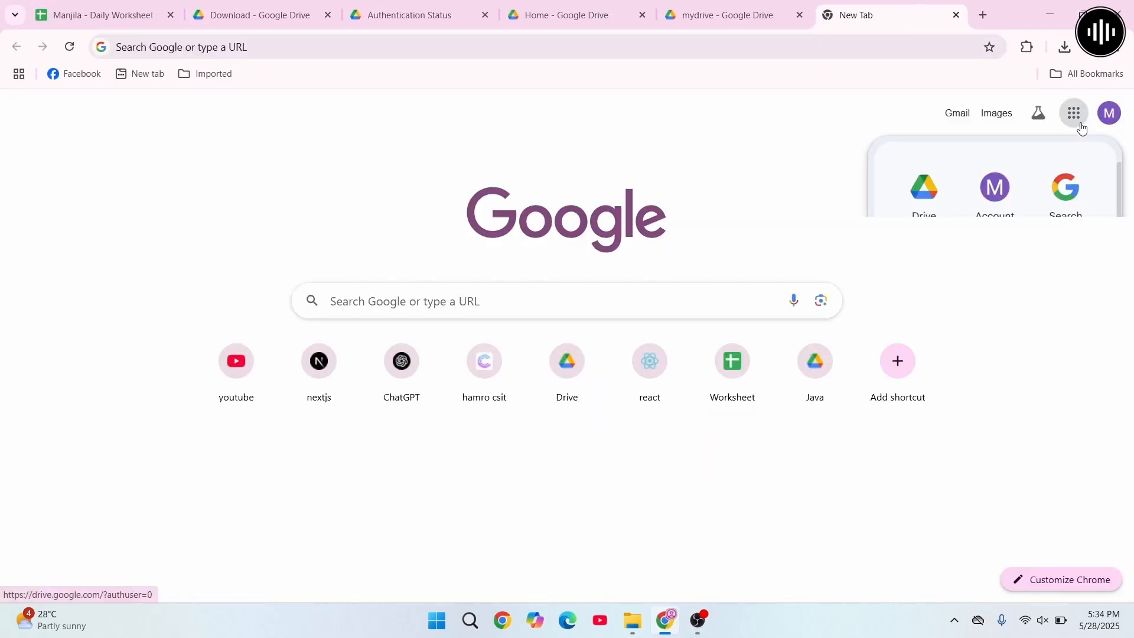
left_click(932, 188)
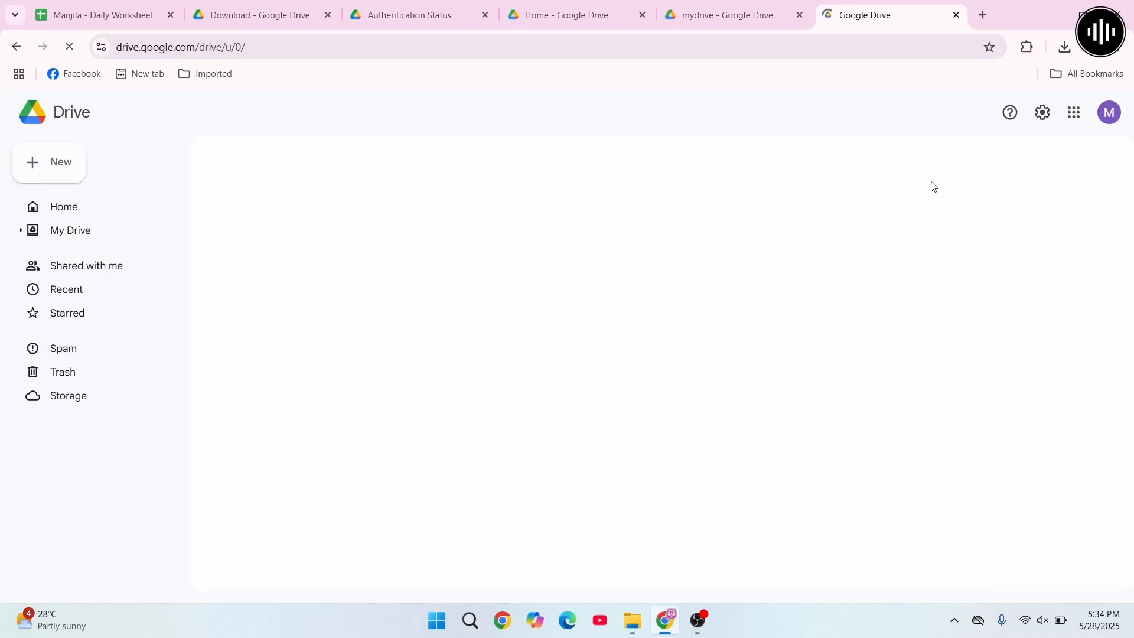
left_click(1110, 116)
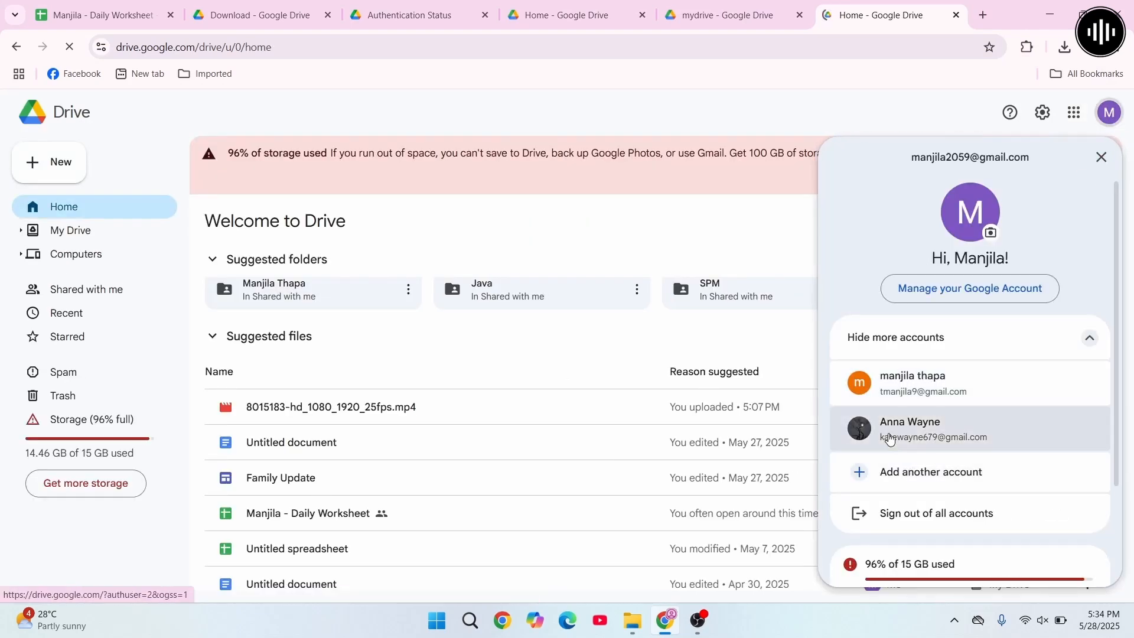
left_click(890, 431)
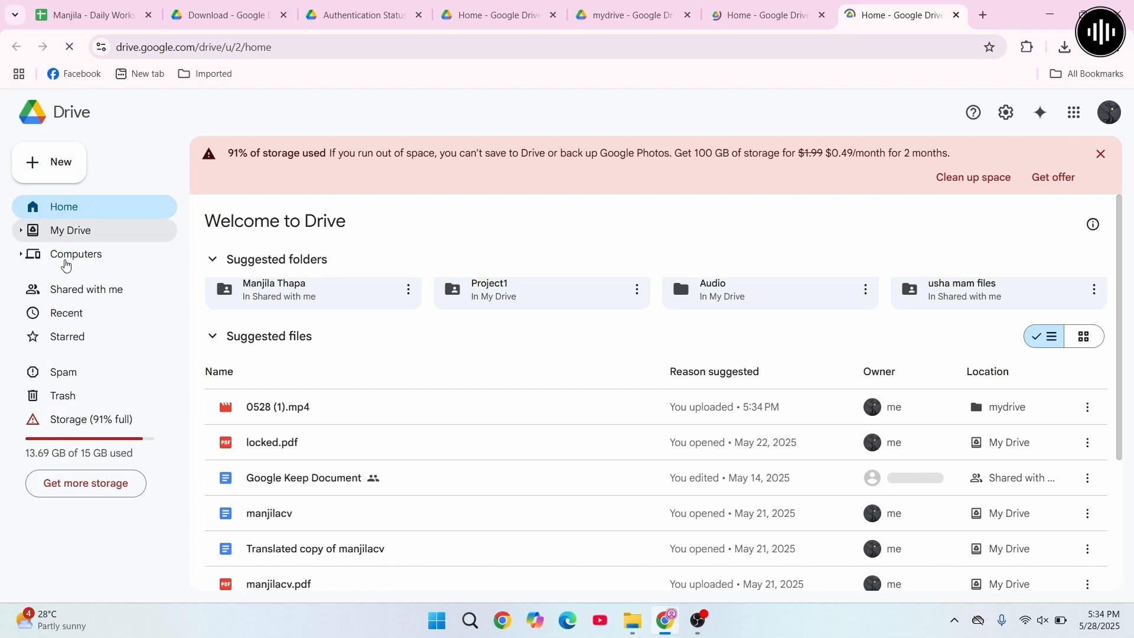
Open Computers, then My Laptop, then the mydrive folder to check the uploaded video
left_click(65, 262)
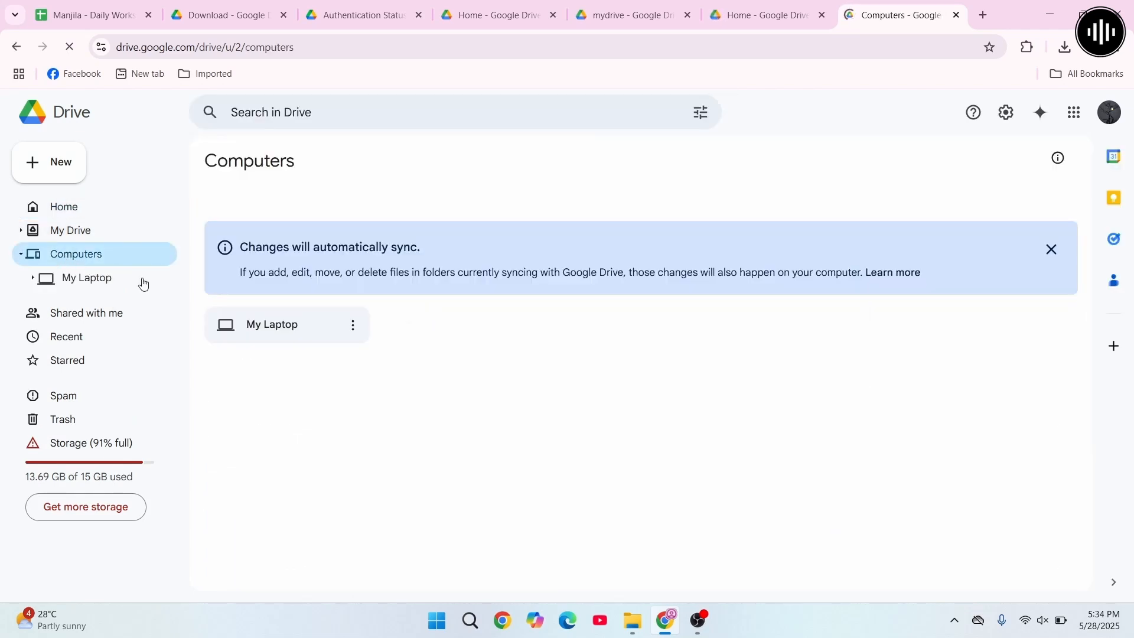
double_click(275, 332)
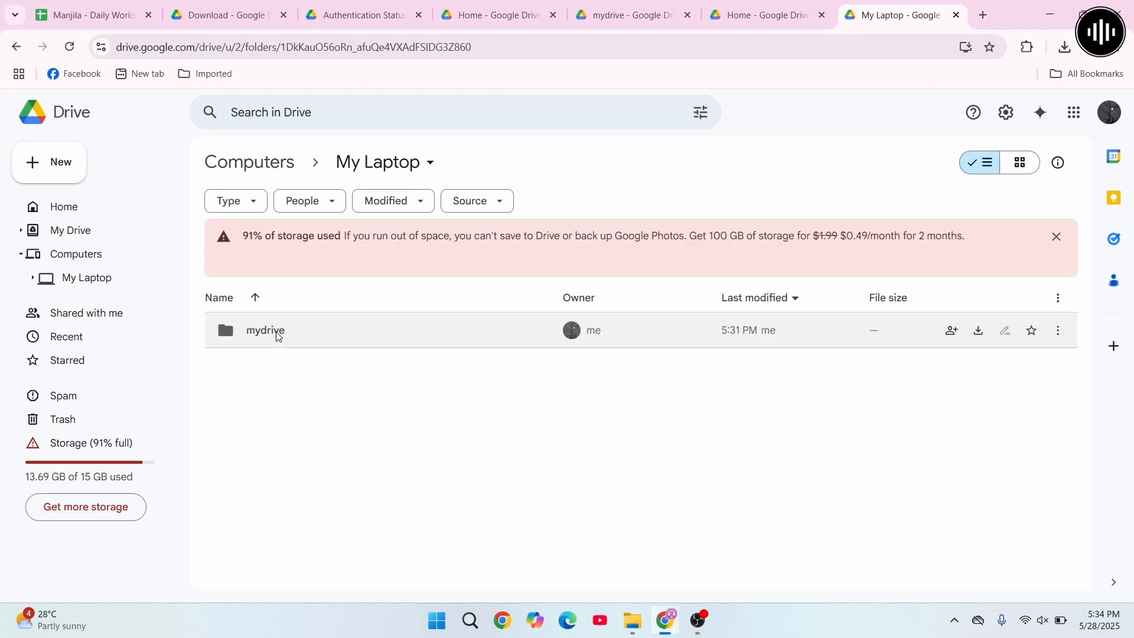
double_click(349, 338)
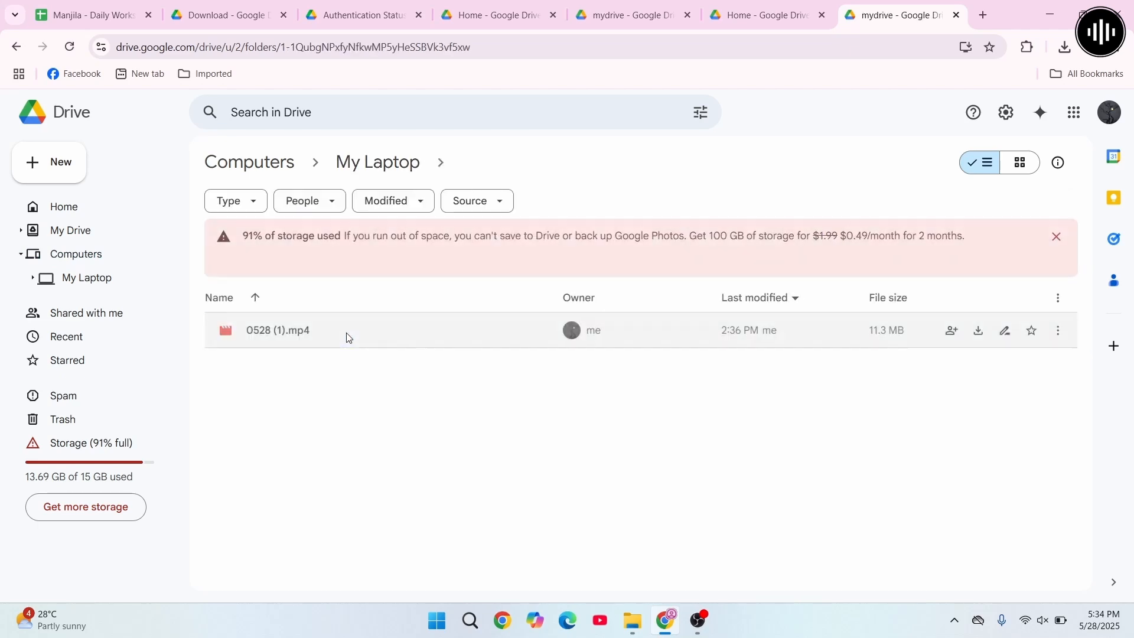